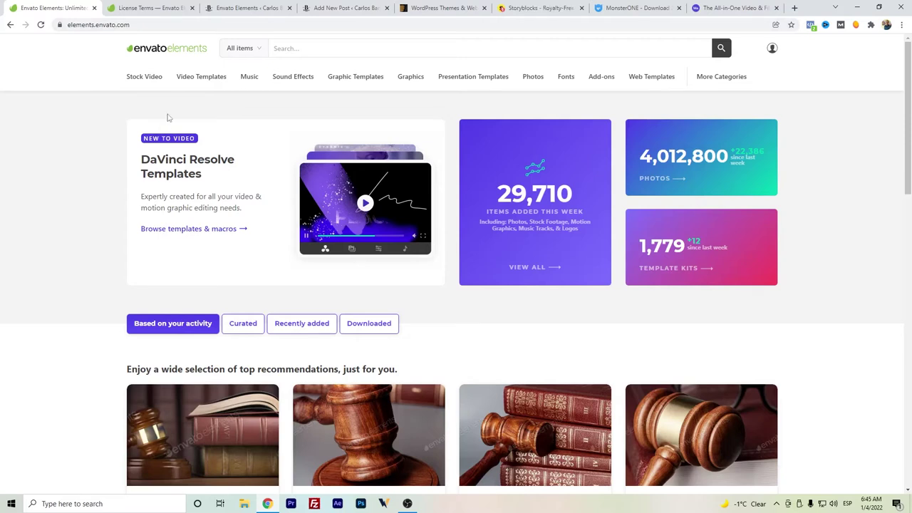
Open the Jingle Bells Swing Orchestra track from the Music catalogue, then view the Storyblocks tab
mouse_move(148, 76)
scroll(139, 125, down, 3)
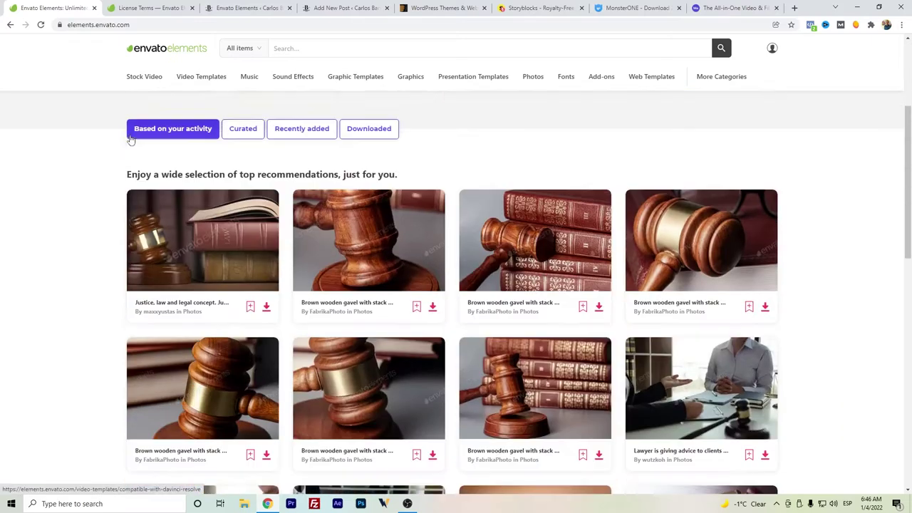
scroll(342, 160, down, 5)
scroll(127, 151, up, 8)
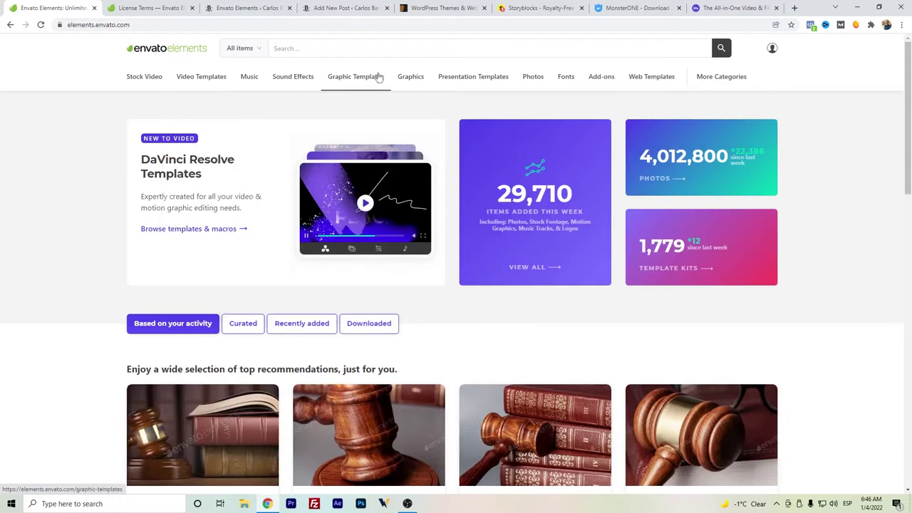
mouse_move(205, 84)
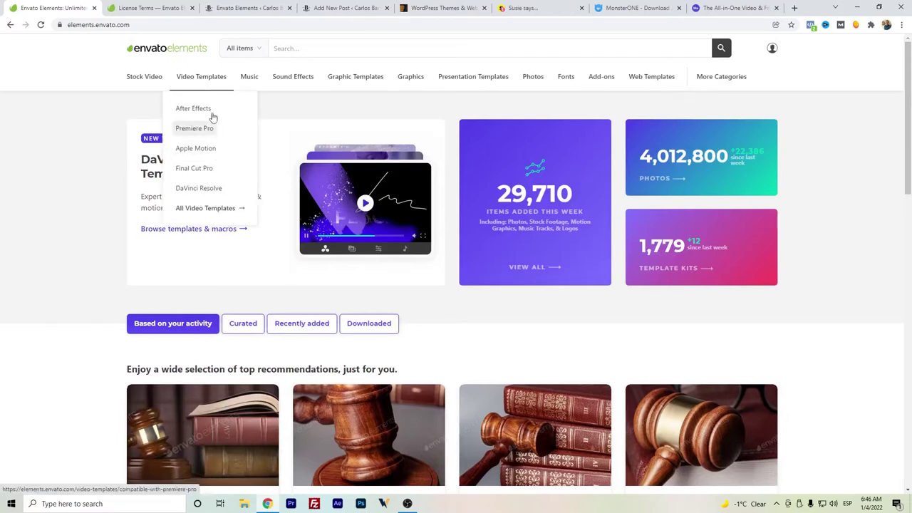
mouse_move(258, 89)
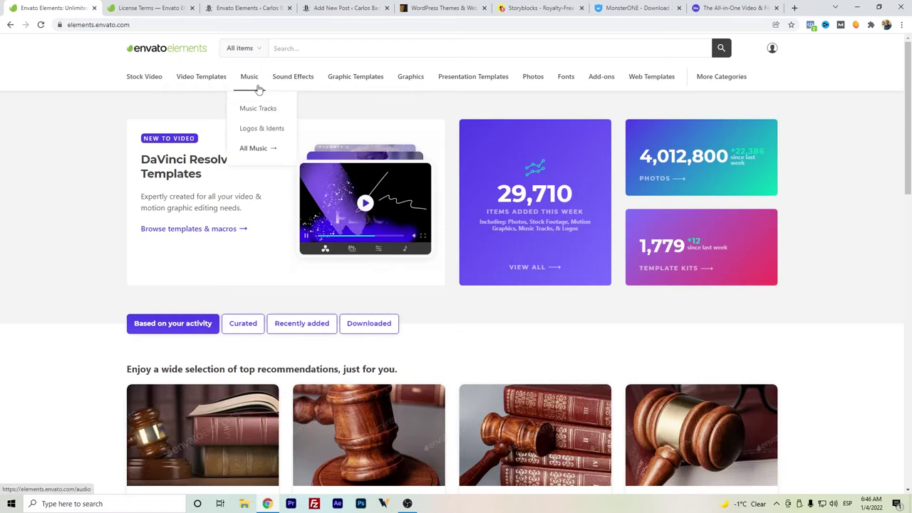
click(249, 80)
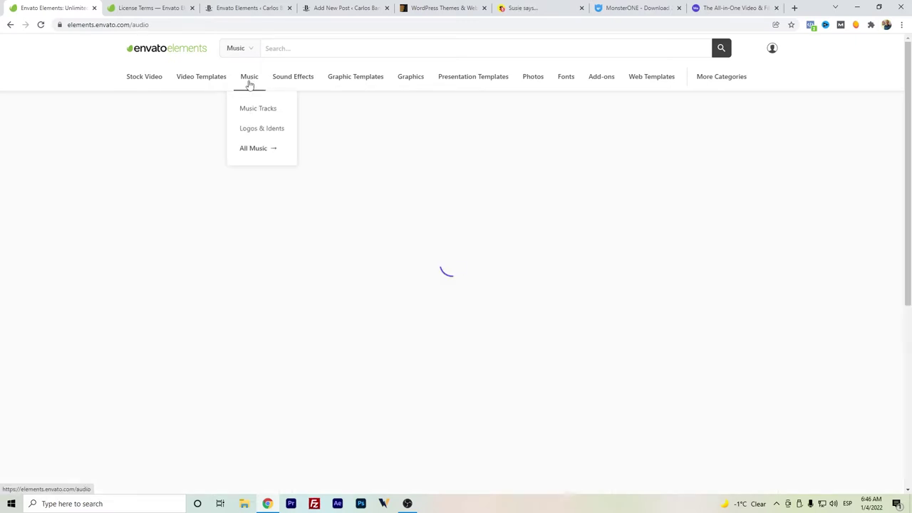
click(348, 228)
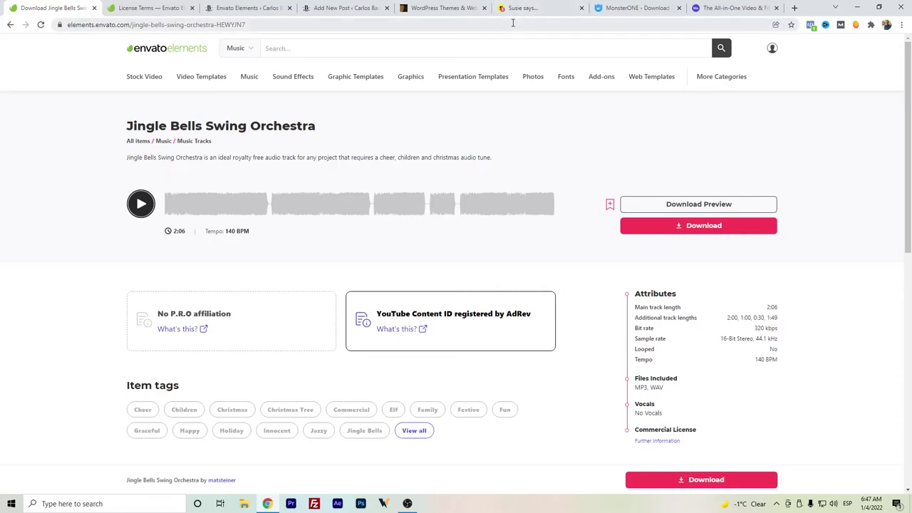
click(520, 9)
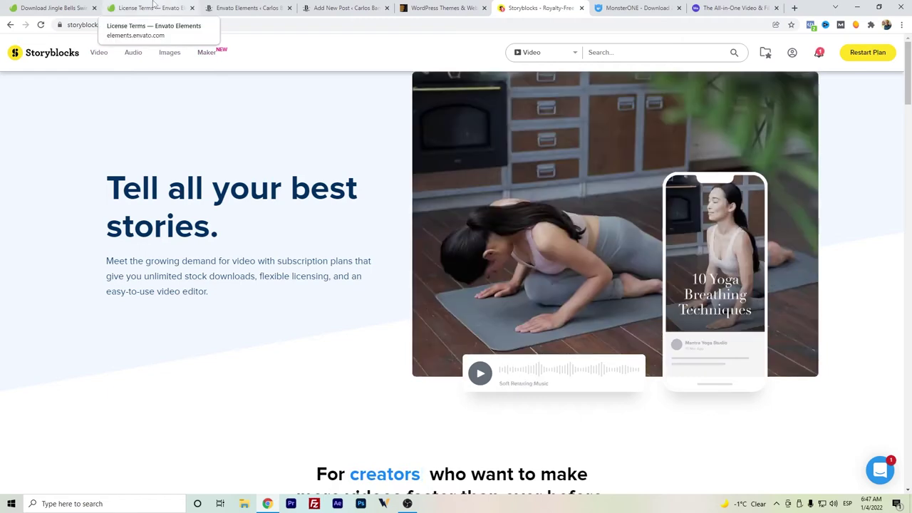
Bring up Envato's license terms, then return to the Jingle Bells Swing Orchestra track page
click(153, 7)
key(ctrl+shift+Tab)
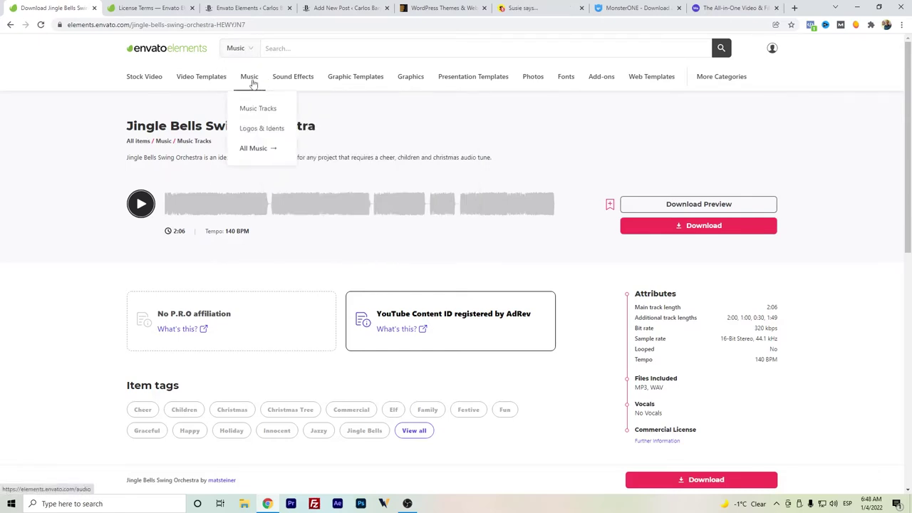
Open Presentation Templates and scroll through templates such as Creative Google Slide Template, Havoc and Nuevo
mouse_move(280, 80)
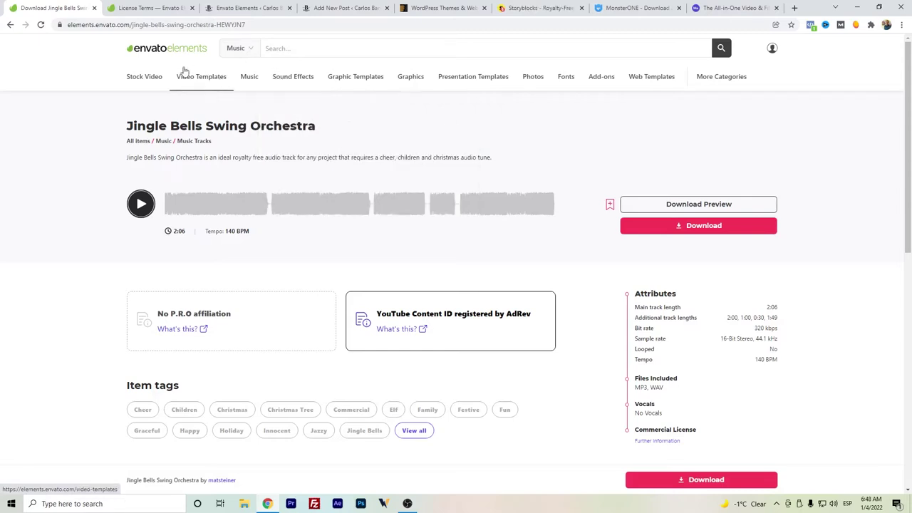
mouse_move(151, 86)
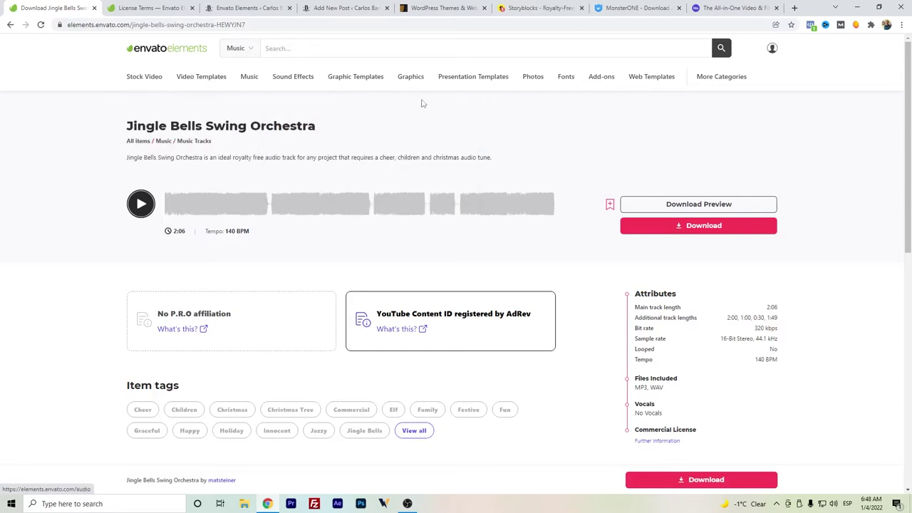
mouse_move(379, 85)
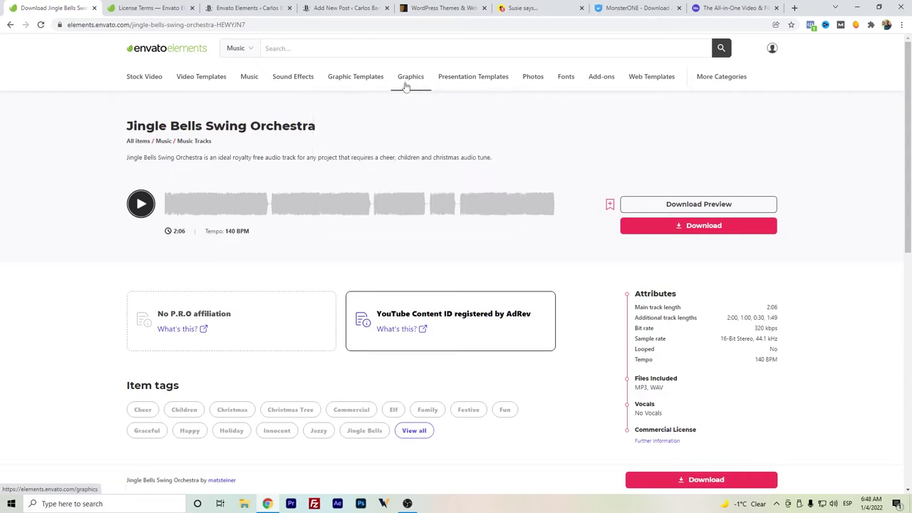
click(458, 83)
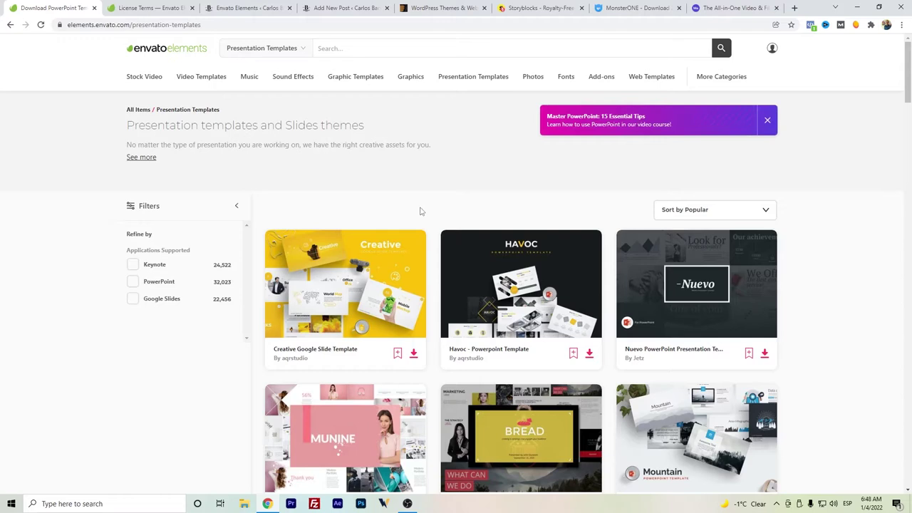
scroll(420, 211, down, 5)
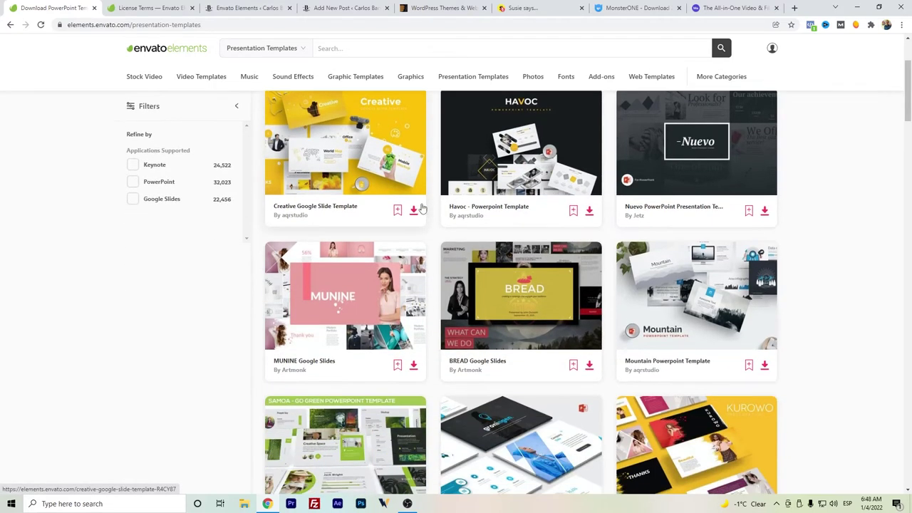
scroll(427, 202, down, 2)
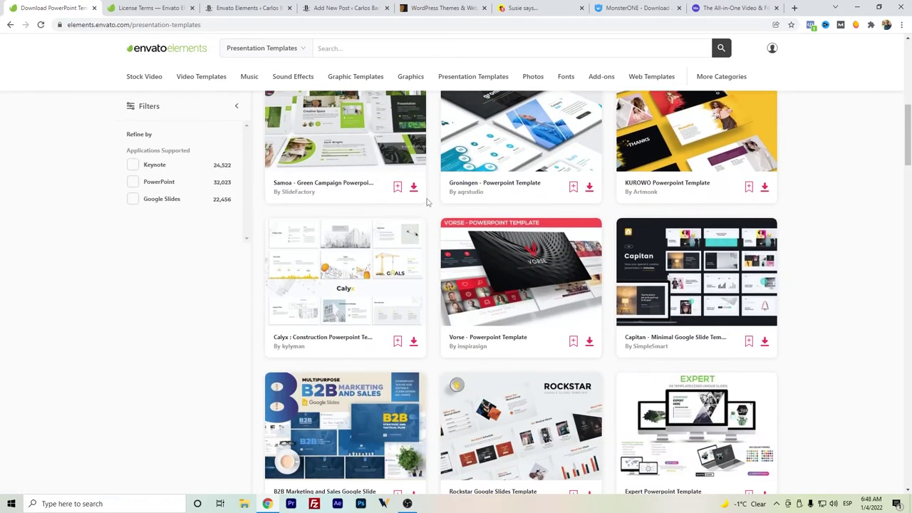
scroll(423, 268, down, 1)
scroll(419, 269, up, 8)
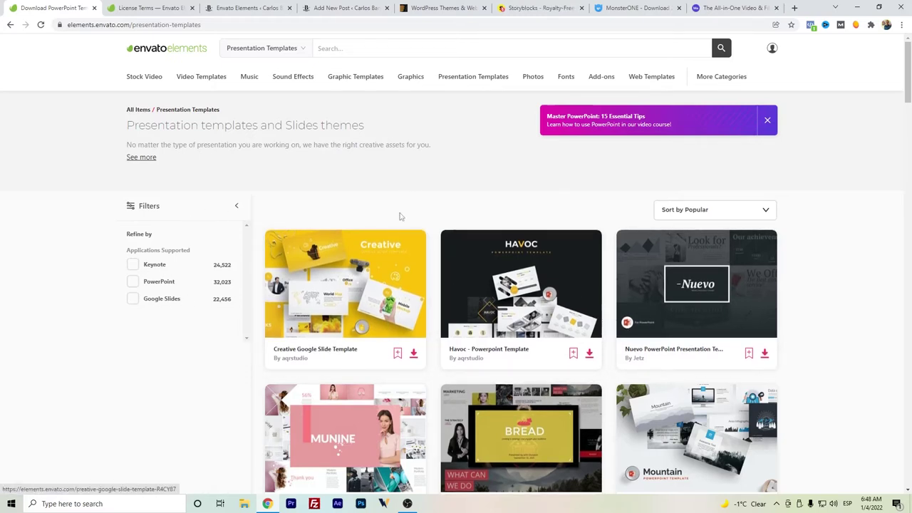
Close the Master PowerPoint banner and browse the Photos catalogue of 4,012,800 stock photos
click(767, 120)
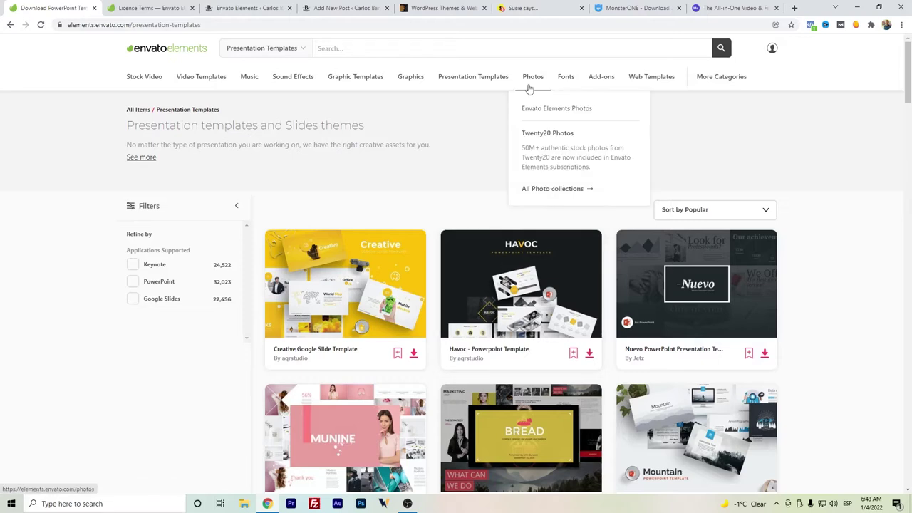
click(529, 79)
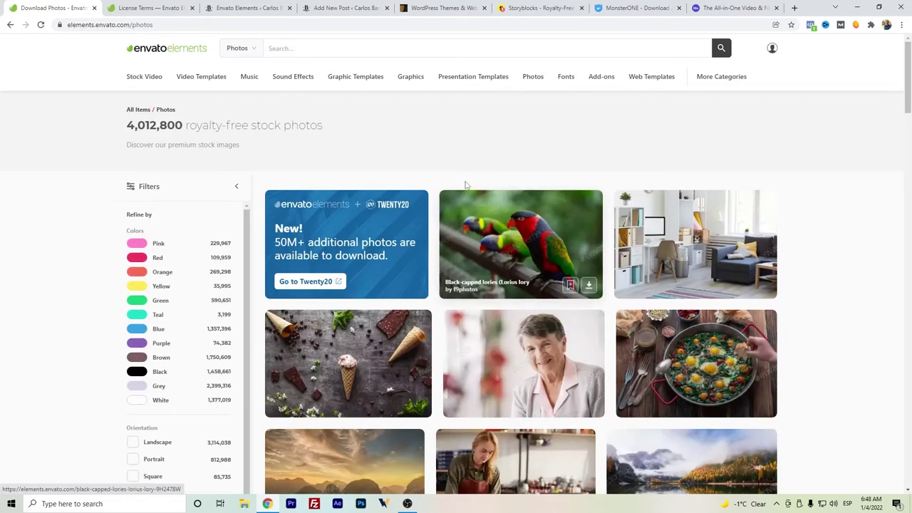
scroll(448, 285, down, 1)
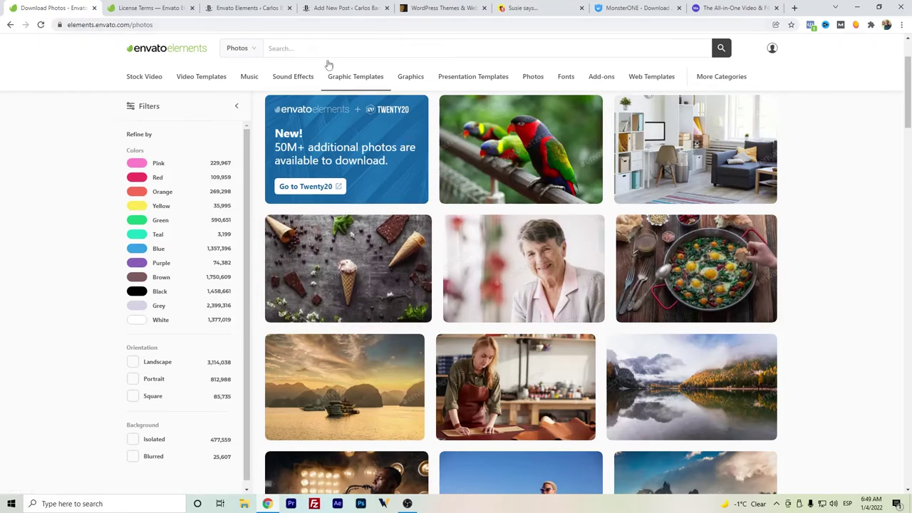
scroll(498, 299, up, 2)
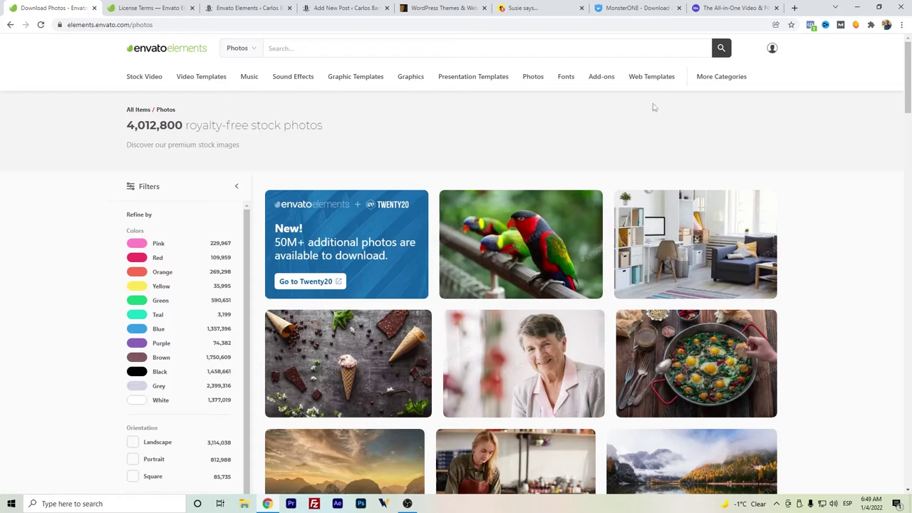
Go to WordPress Themes under More Categories and browse its 1,467 themes
mouse_move(716, 84)
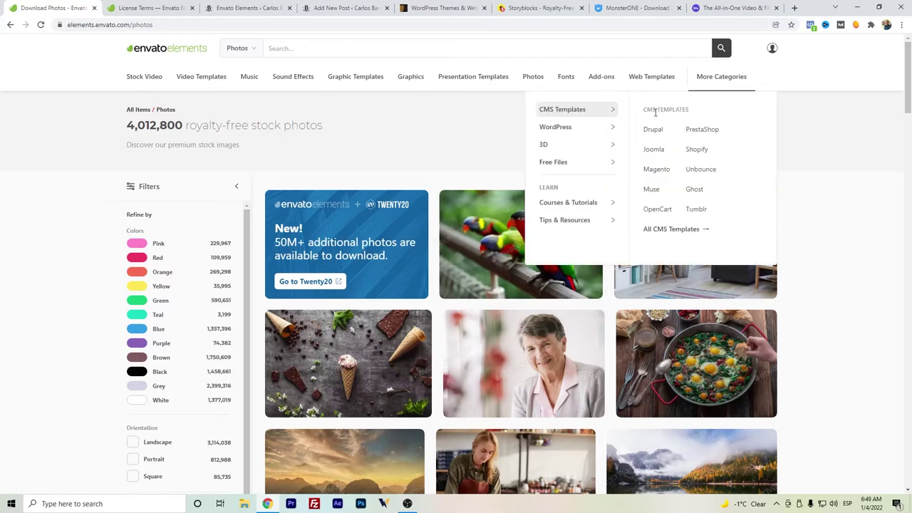
mouse_move(580, 126)
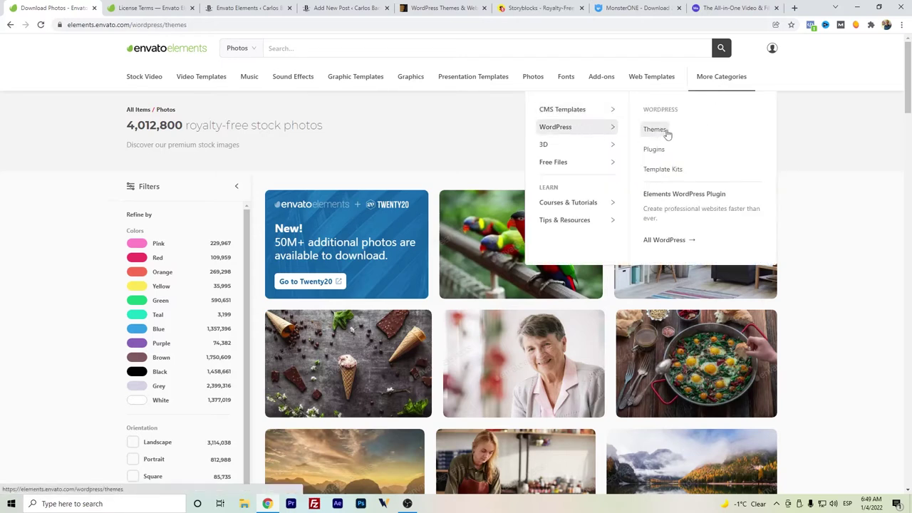
click(653, 132)
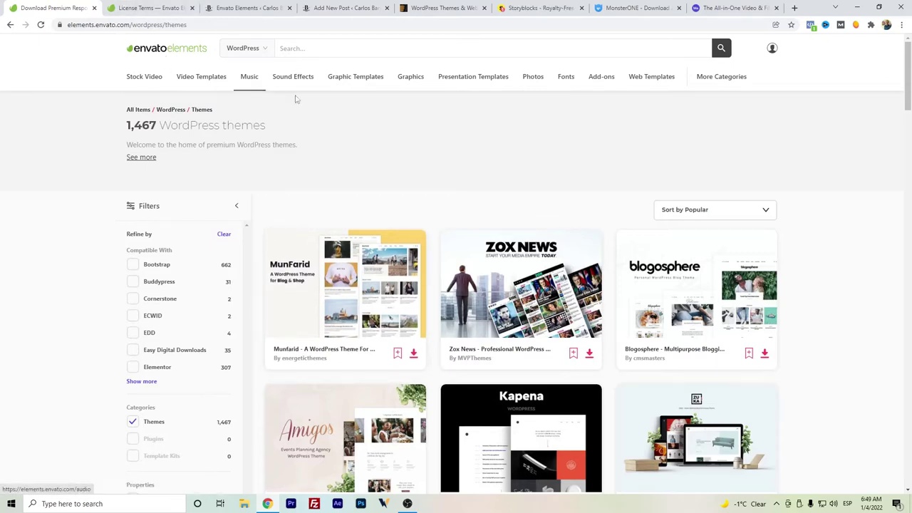
scroll(410, 171, down, 3)
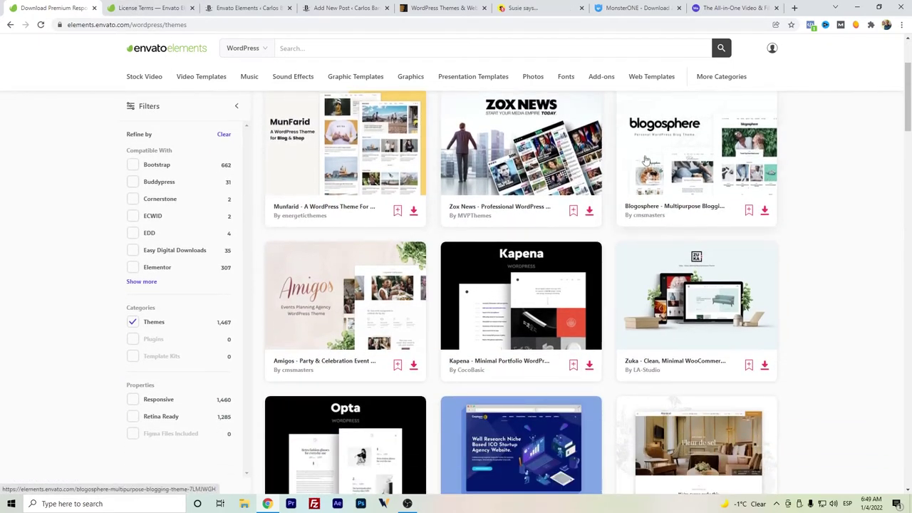
scroll(498, 199, up, 1)
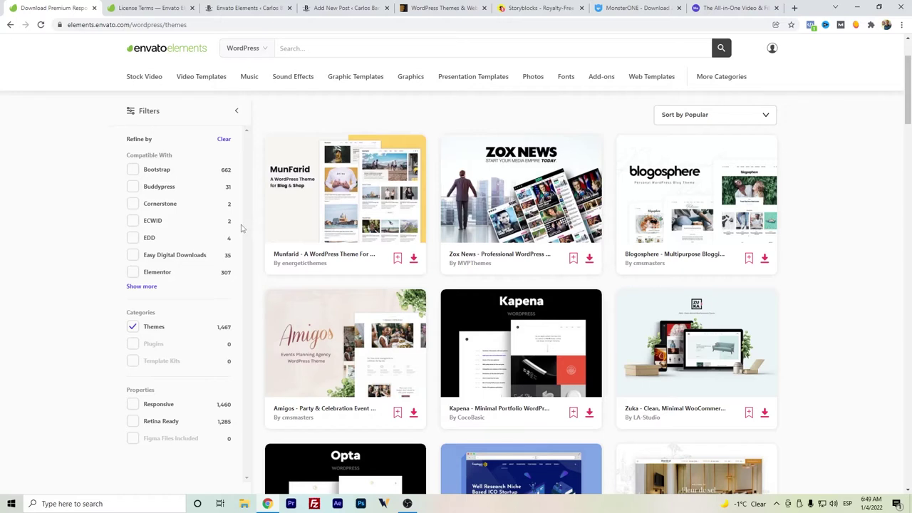
Scroll through the Zox News theme page, then switch to the WordPress plugin welcome page
click(460, 214)
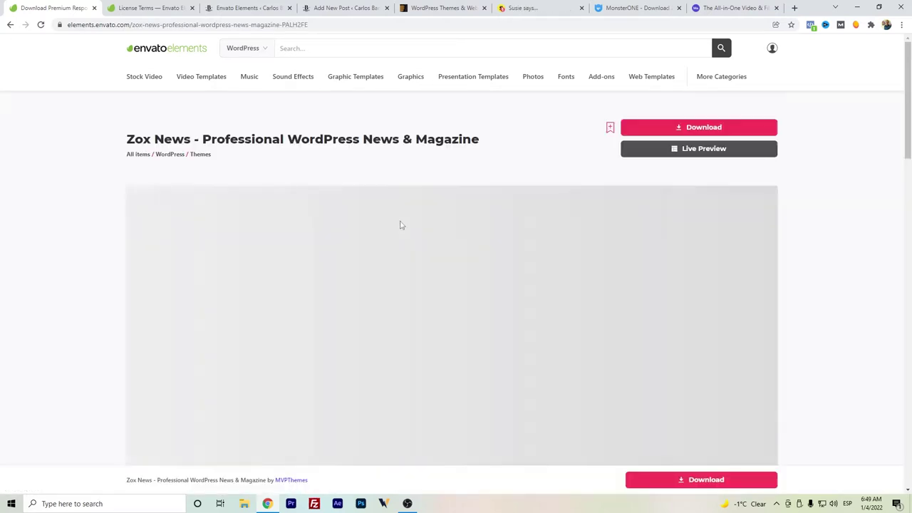
scroll(389, 217, down, 2)
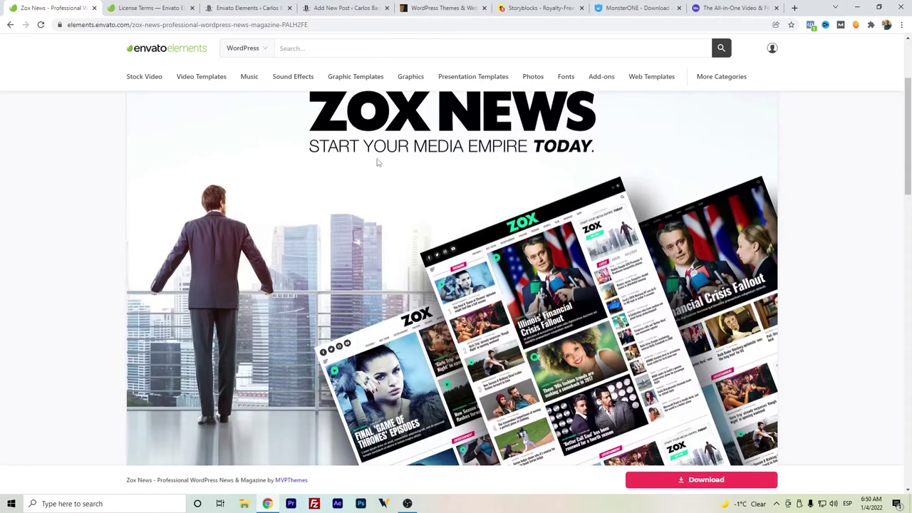
scroll(322, 205, down, 1)
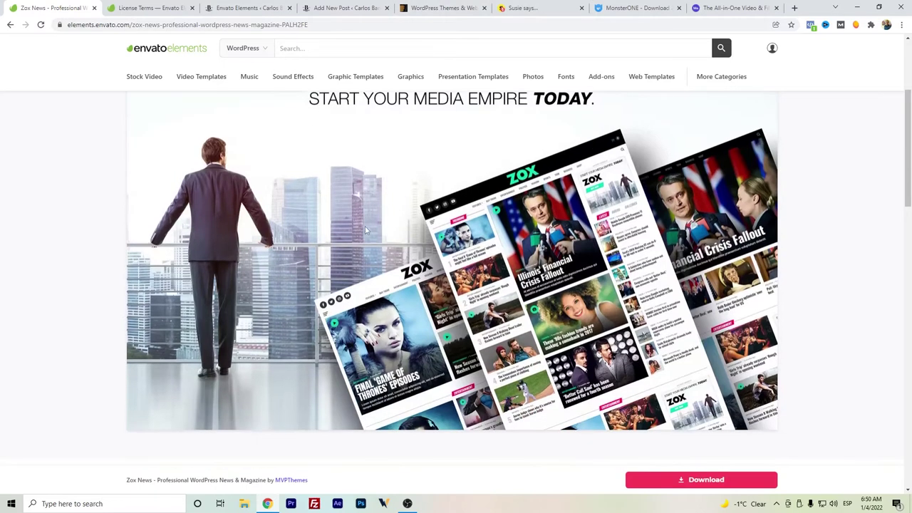
scroll(370, 273, up, 1)
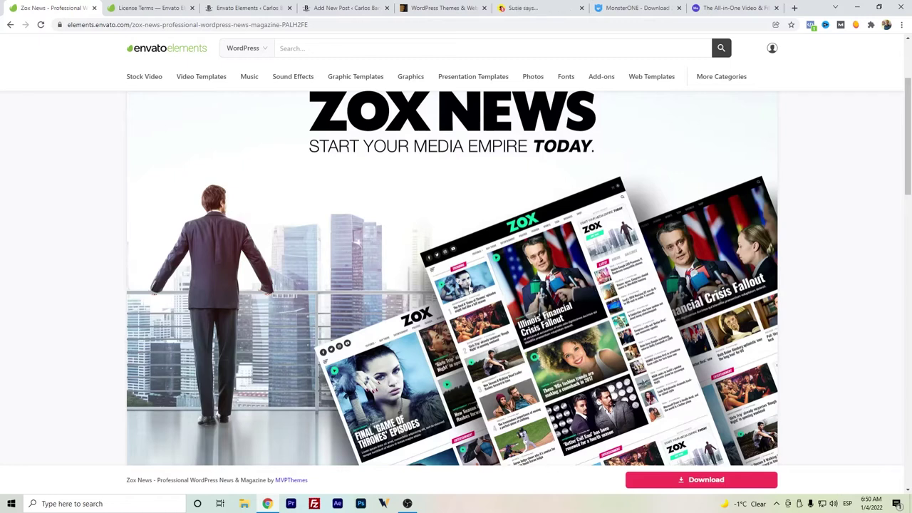
scroll(479, 267, down, 1)
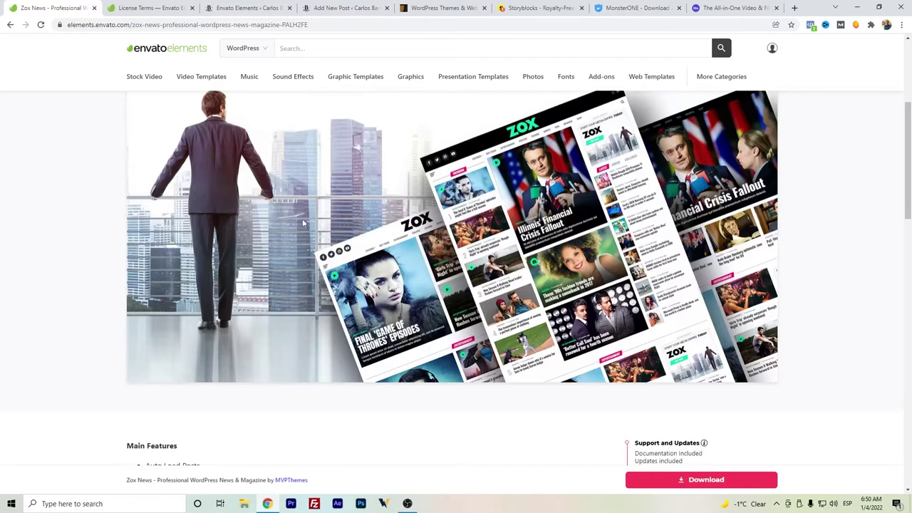
scroll(302, 223, up, 3)
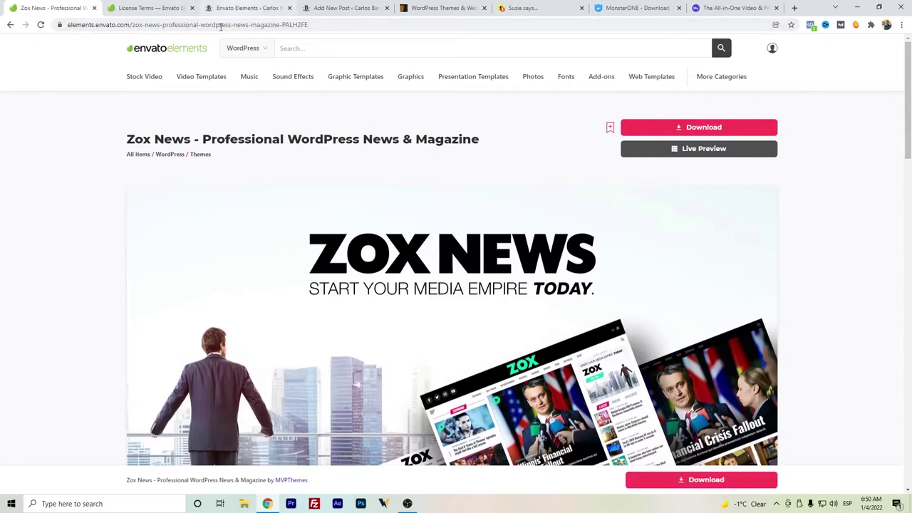
click(241, 7)
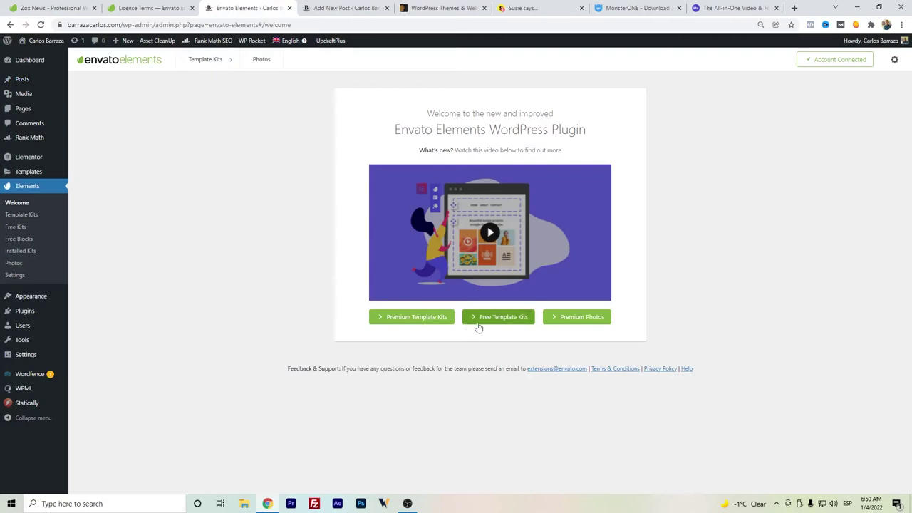
Scroll through the Premium Template Kits grid, then bring the Add New Post editor forward
click(420, 319)
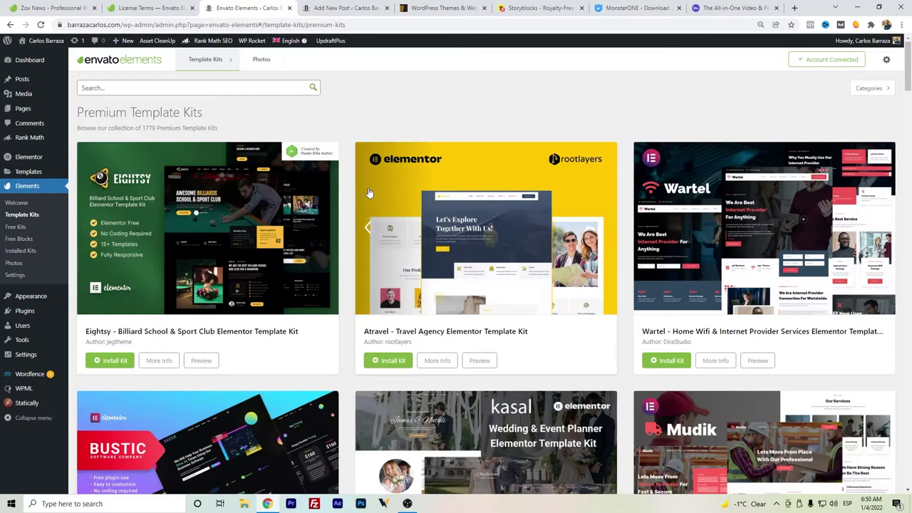
scroll(331, 253, down, 2)
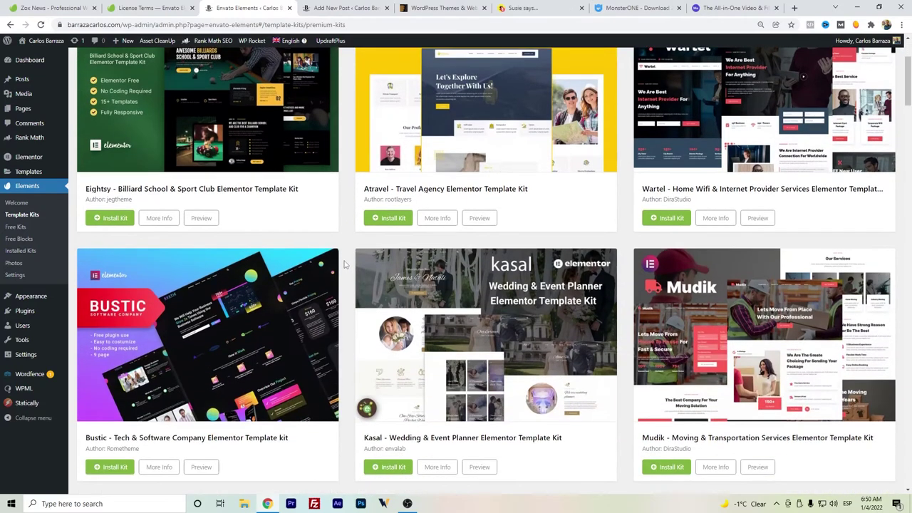
scroll(345, 265, down, 4)
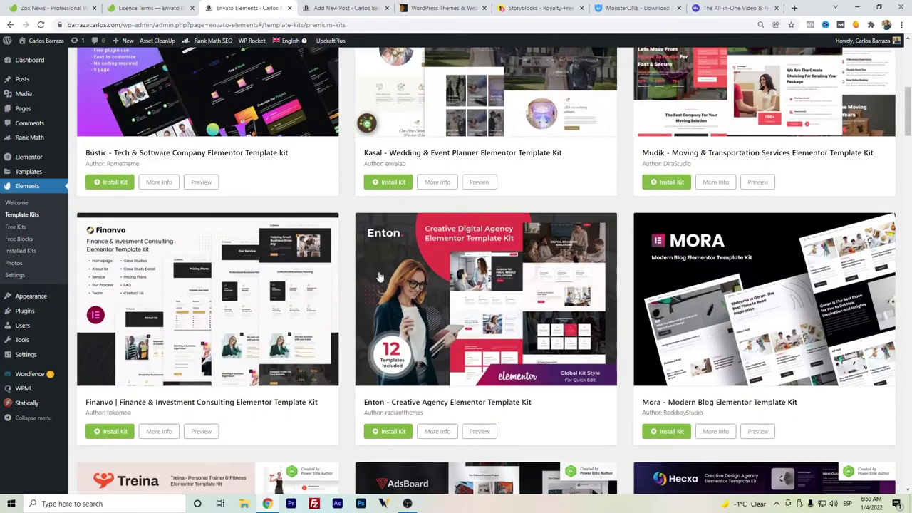
scroll(313, 352, down, 1)
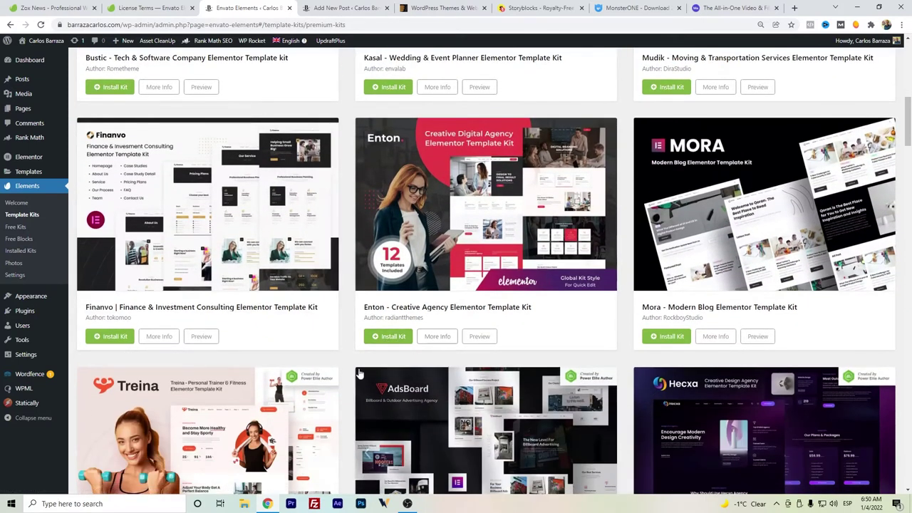
scroll(358, 364, down, 3)
scroll(358, 364, down, 1)
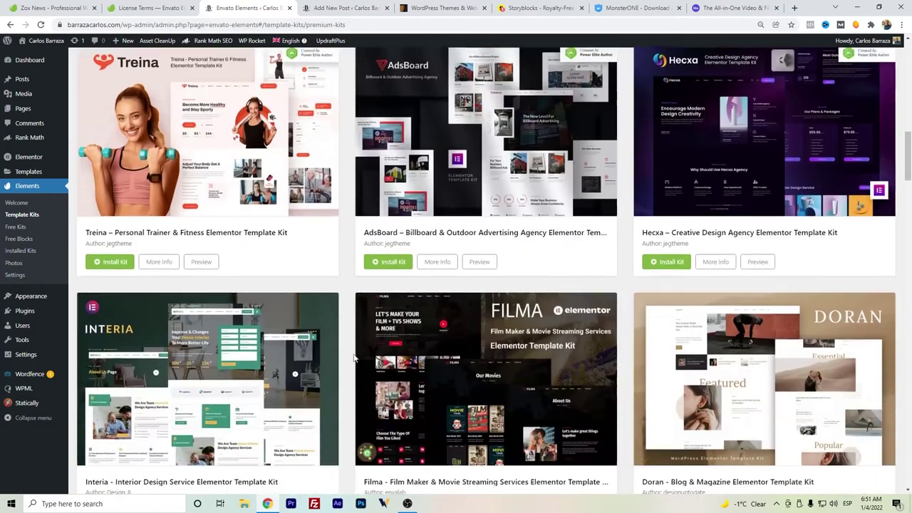
scroll(345, 358, up, 8)
scroll(344, 358, up, 3)
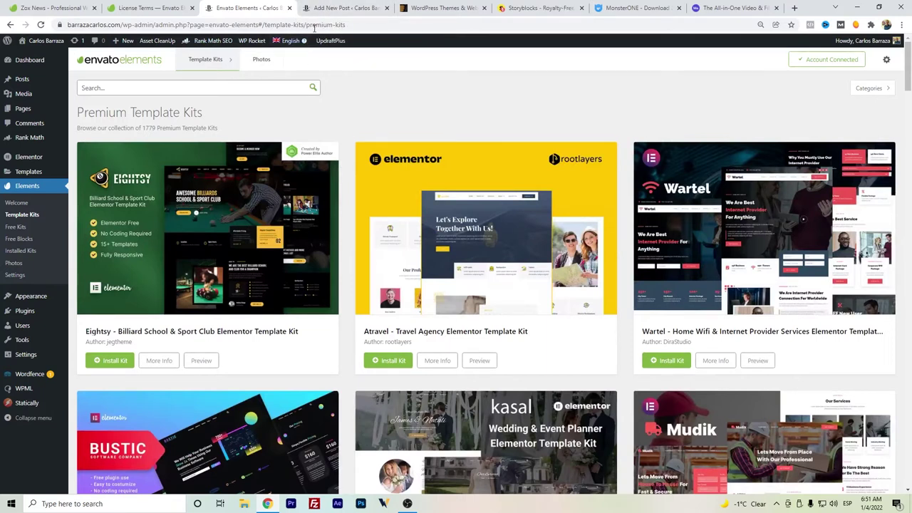
click(319, 9)
Edit post #143270 with Elementor and open the Envato template kit library
click(191, 50)
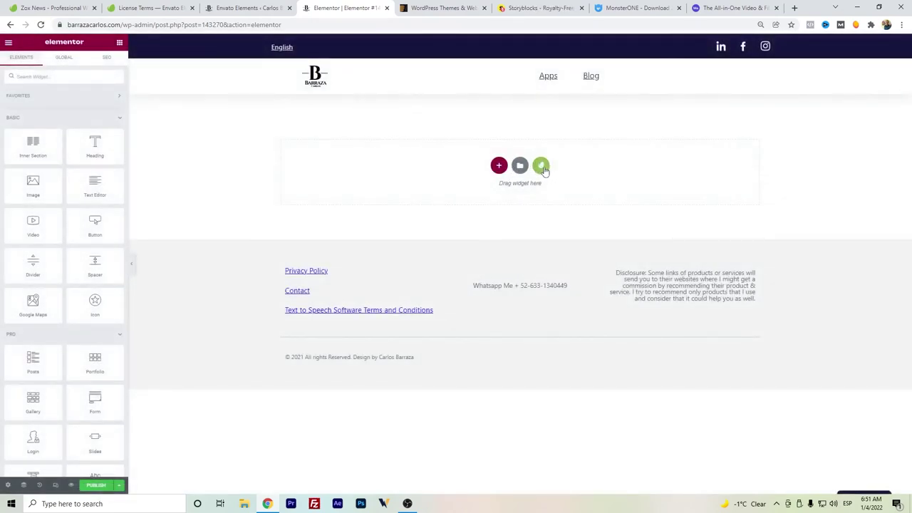
click(541, 166)
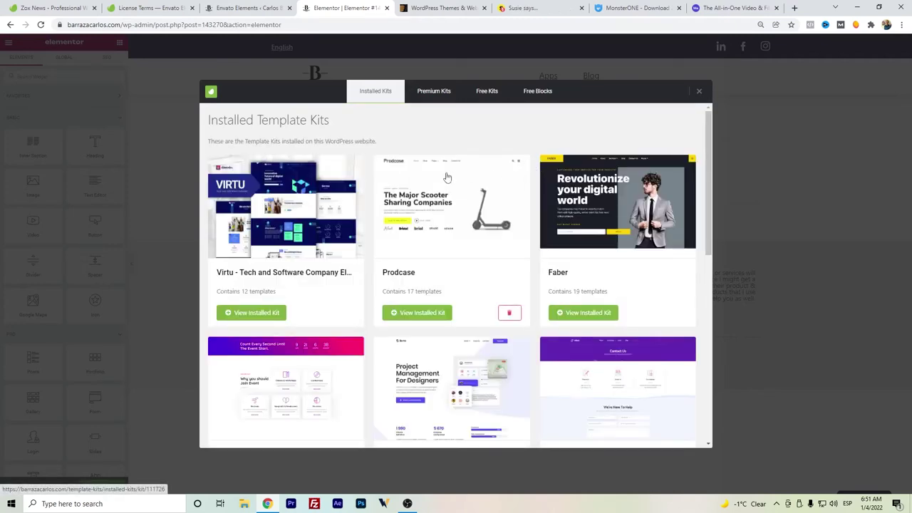
Browse the Premium Kits and Free Kits lists, then show the Free Blocks categories
click(435, 99)
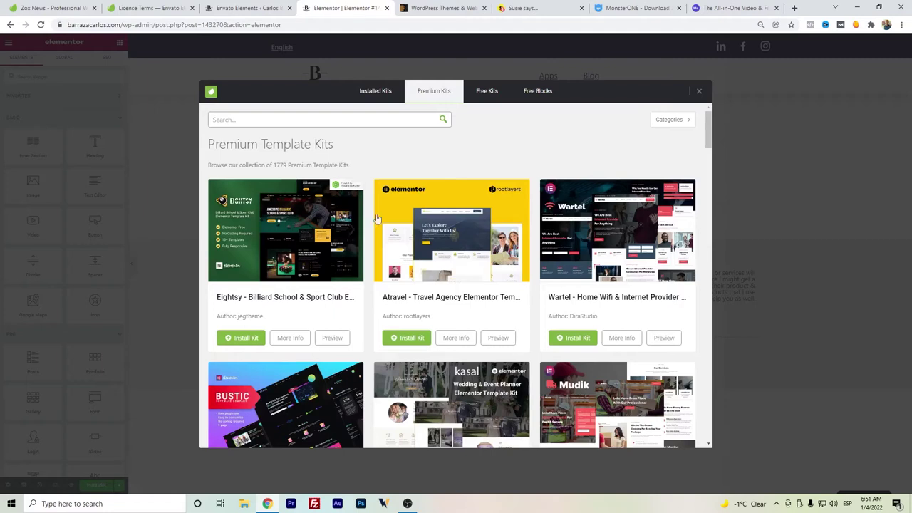
scroll(469, 233, down, 2)
scroll(490, 352, up, 2)
click(484, 97)
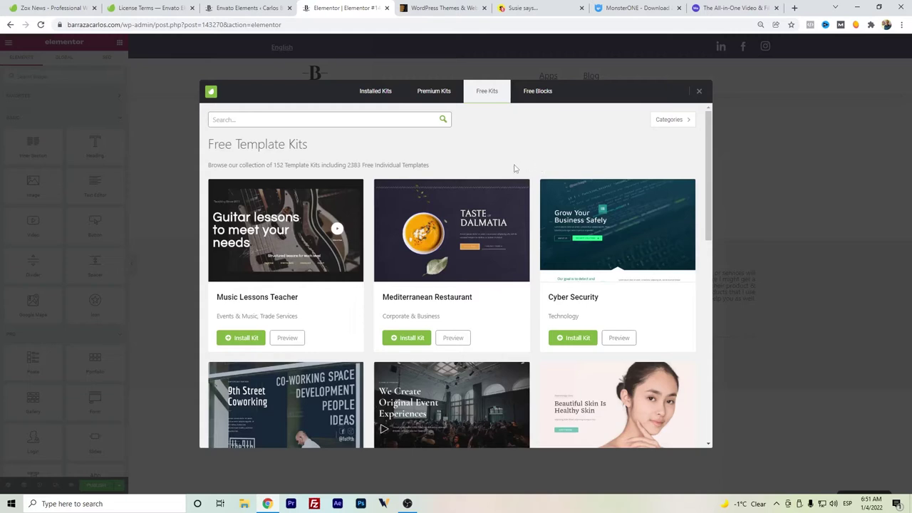
scroll(515, 168, down, 5)
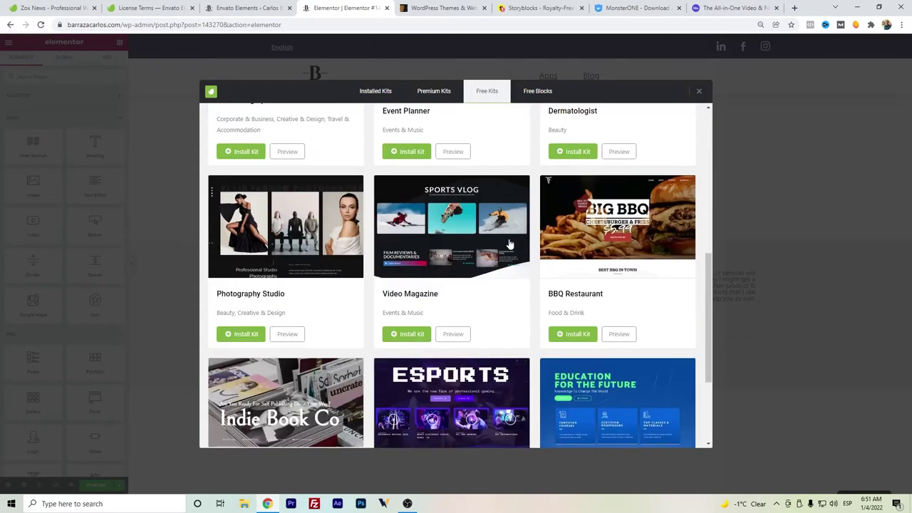
scroll(509, 244, down, 2)
scroll(509, 244, up, 7)
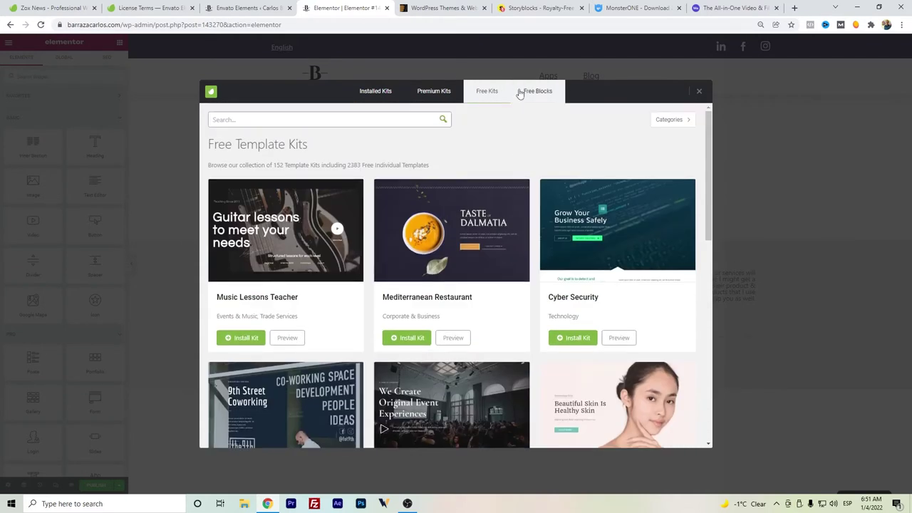
click(526, 103)
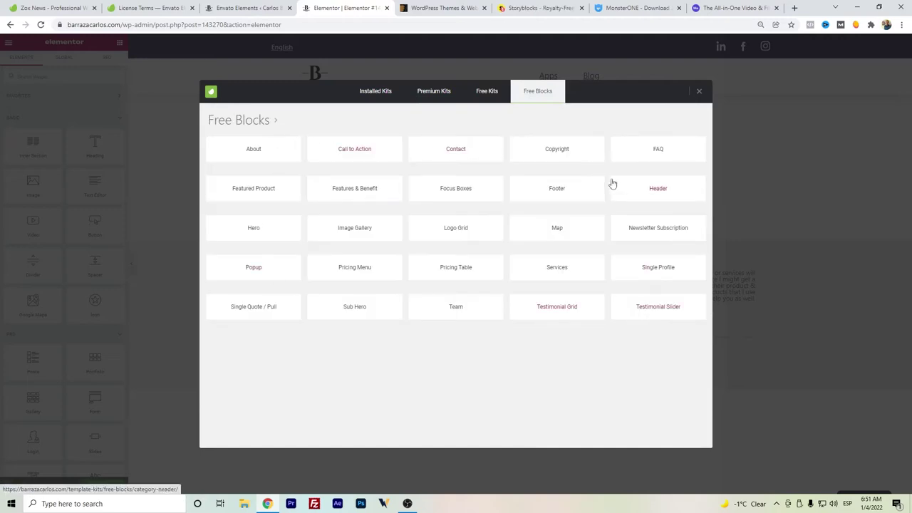
Scroll the Installed Kits list (Virtu, Prodcase, Faber, Elipso, deTour) and open the Virtu kit
click(370, 100)
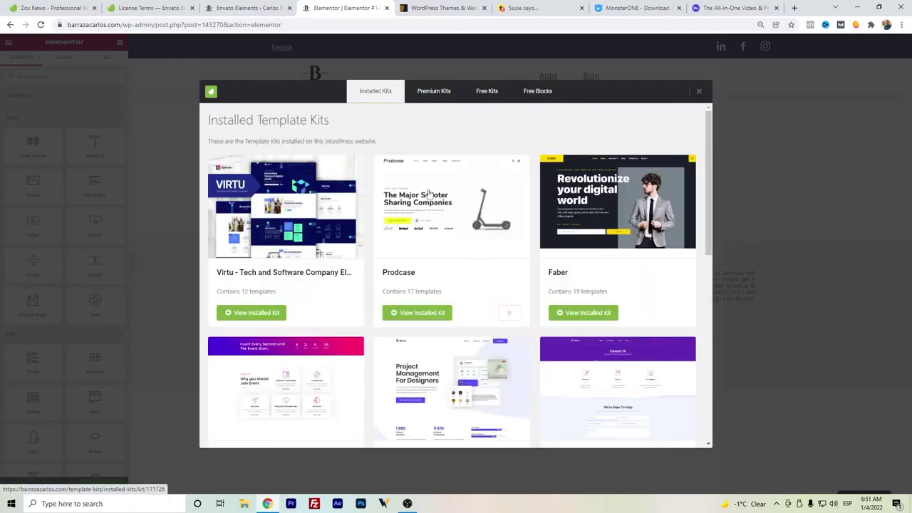
scroll(456, 288, down, 5)
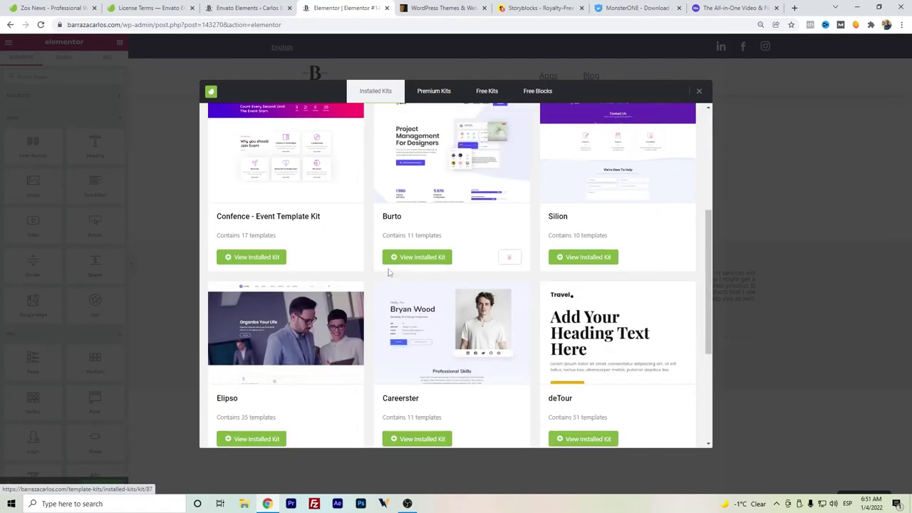
scroll(361, 252, down, 1)
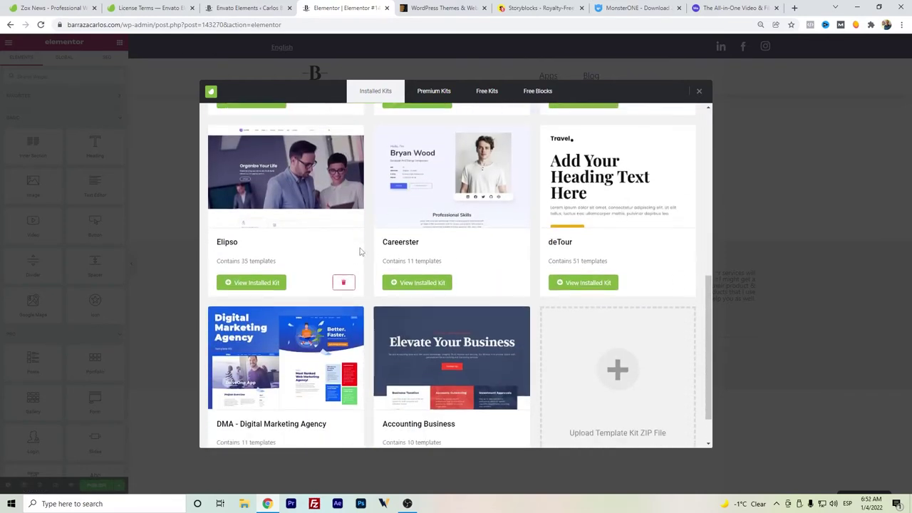
scroll(367, 250, up, 3)
scroll(367, 249, up, 4)
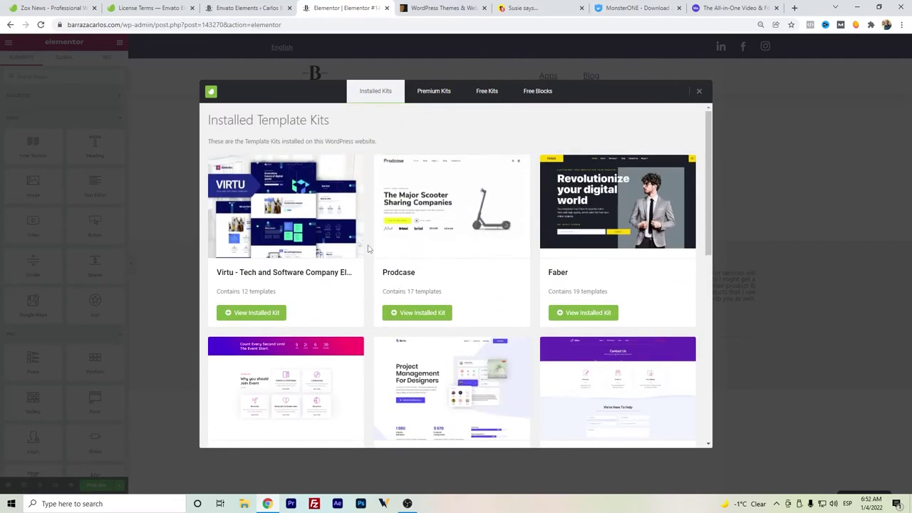
click(327, 223)
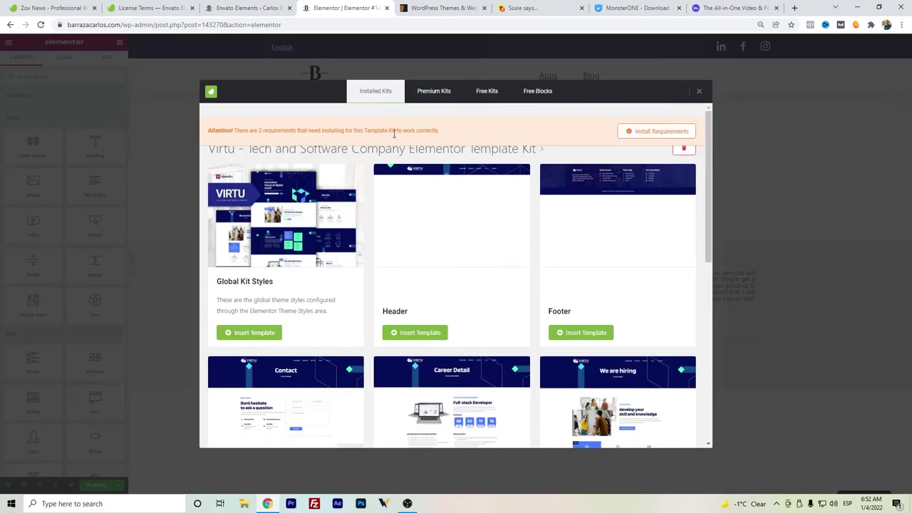
Browse the Virtu kit templates and insert the Career Detail template into the Elementor page
scroll(419, 226, down, 1)
scroll(439, 212, up, 1)
scroll(541, 250, down, 3)
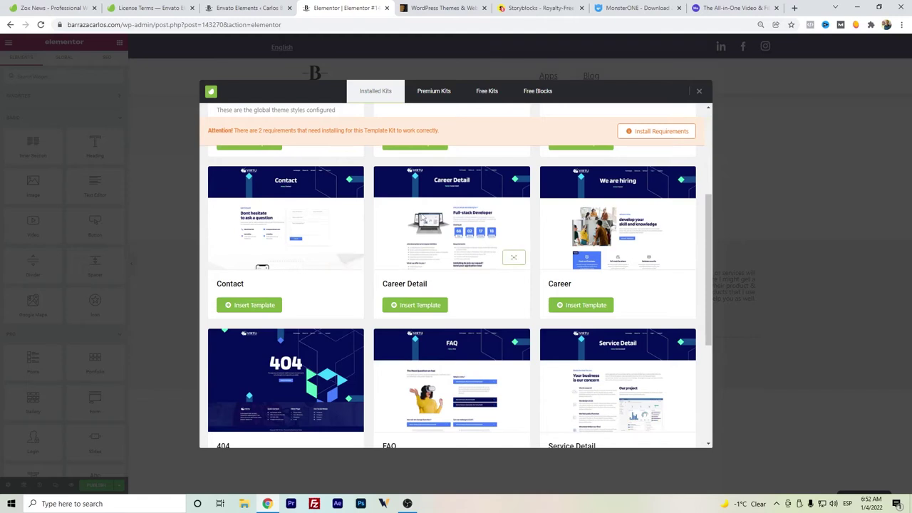
scroll(452, 263, down, 2)
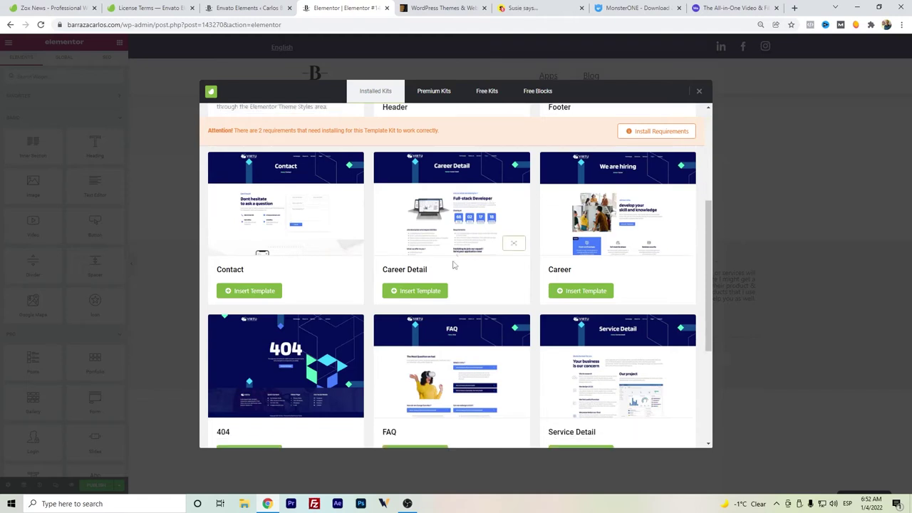
scroll(427, 267, down, 2)
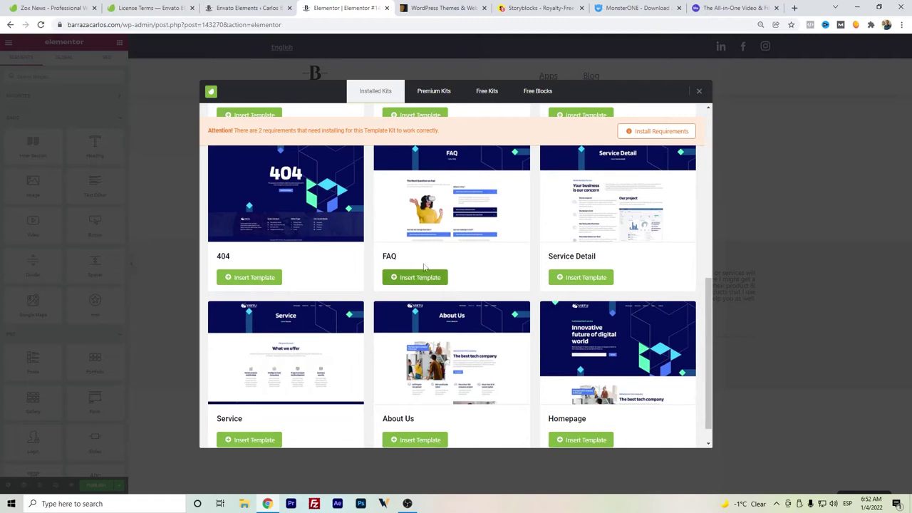
scroll(349, 287, down, 1)
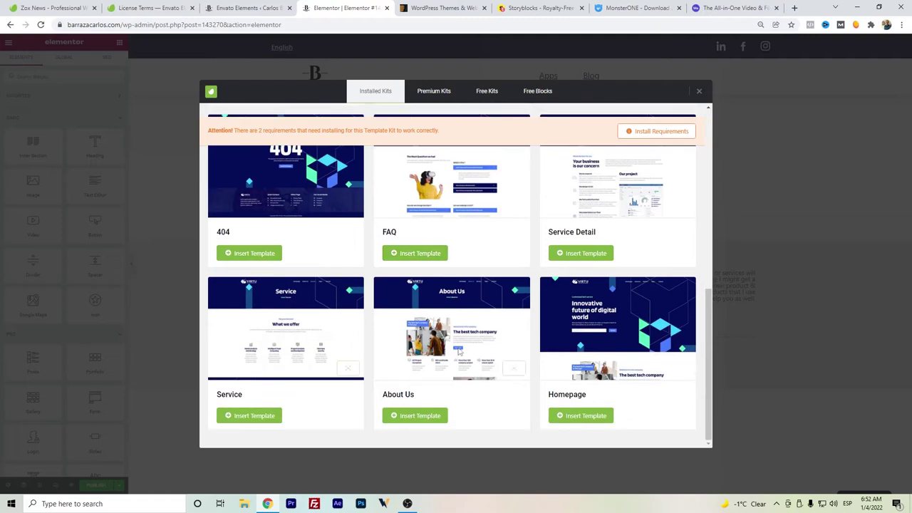
scroll(527, 346, up, 7)
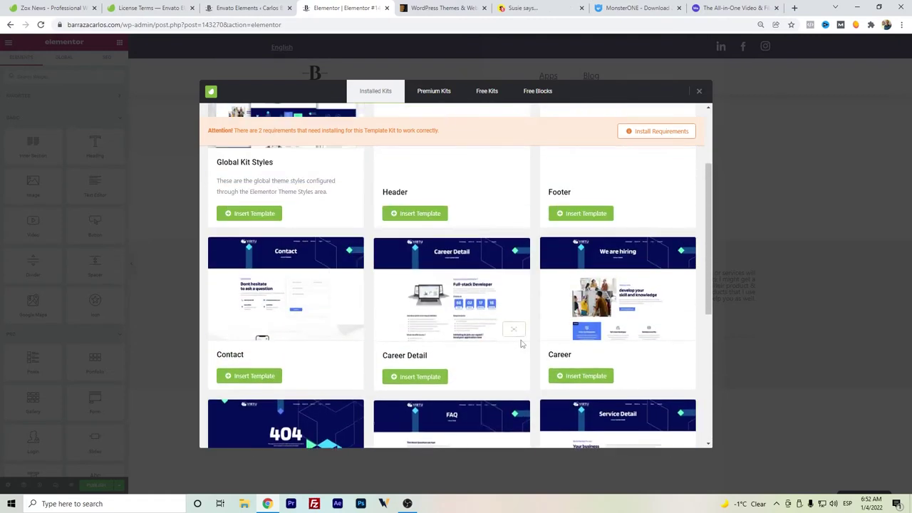
scroll(526, 340, down, 1)
click(425, 376)
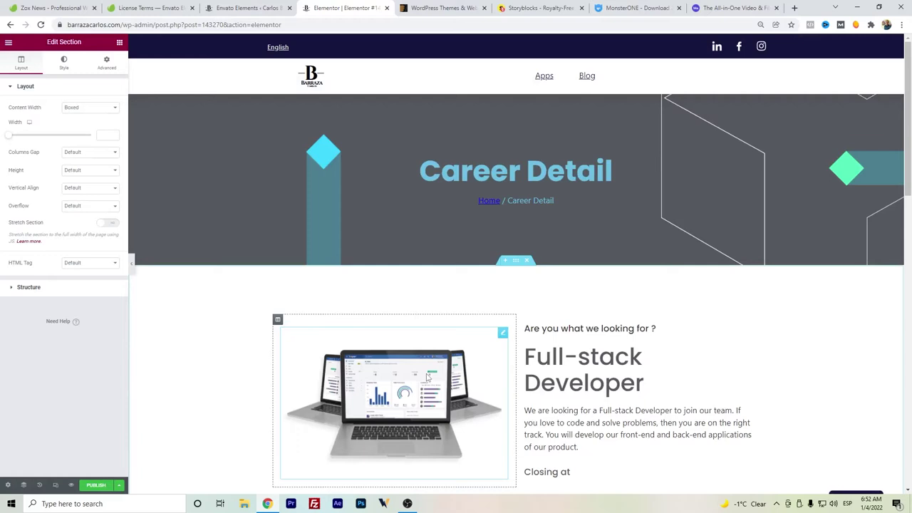
Scroll the imported Career Detail page to review 'What we offer to you' and 'Submit an Application', then return
scroll(520, 278, down, 3)
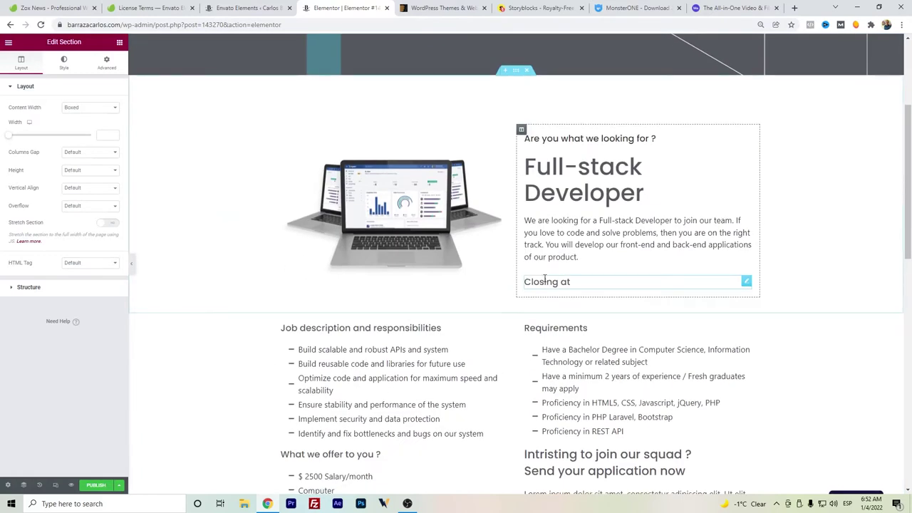
scroll(544, 279, down, 3)
scroll(499, 152, down, 7)
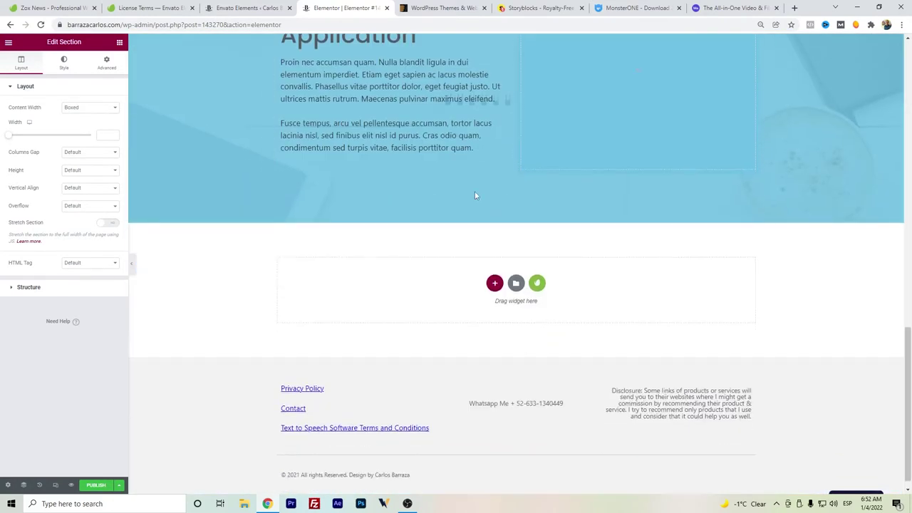
scroll(399, 218, up, 4)
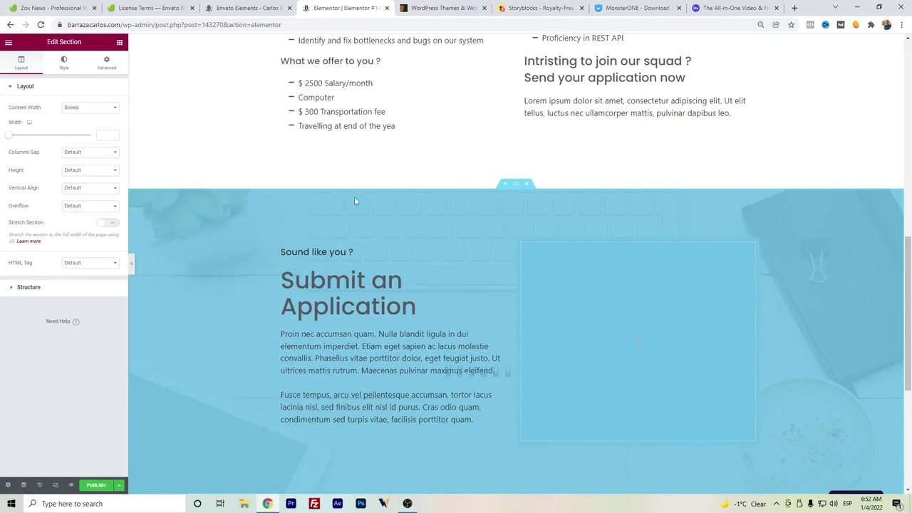
scroll(354, 201, up, 9)
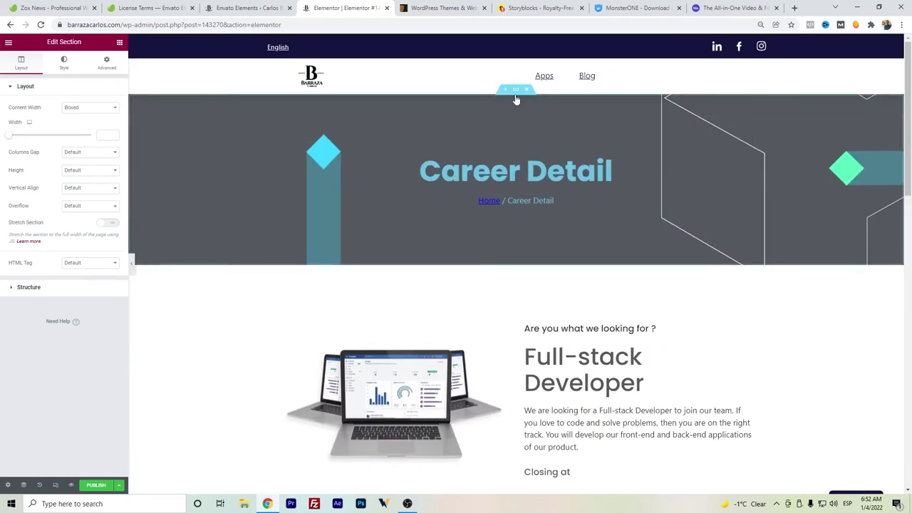